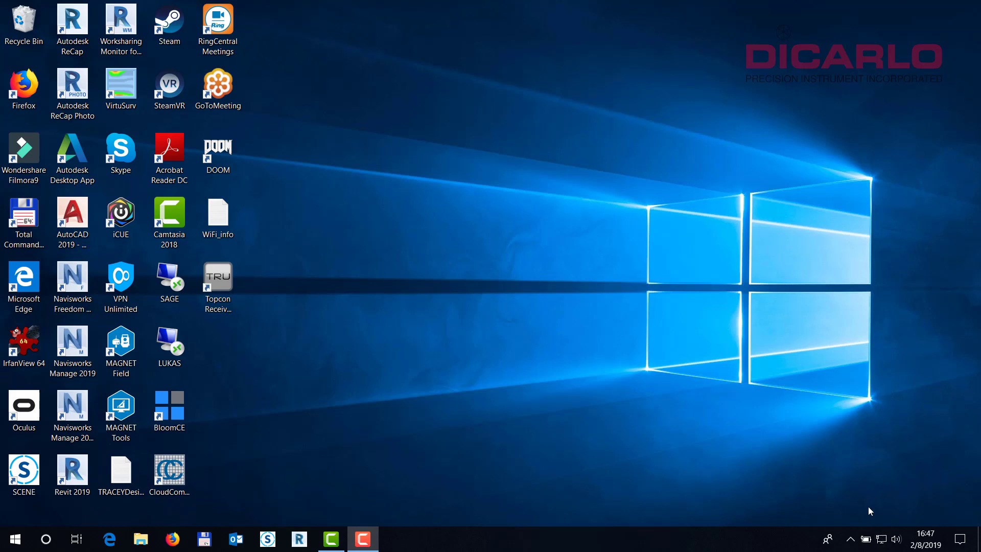
# Step: Show the Windows Wi-Fi network list from the system tray, closing and reopening it once
pyautogui.click(881, 538)
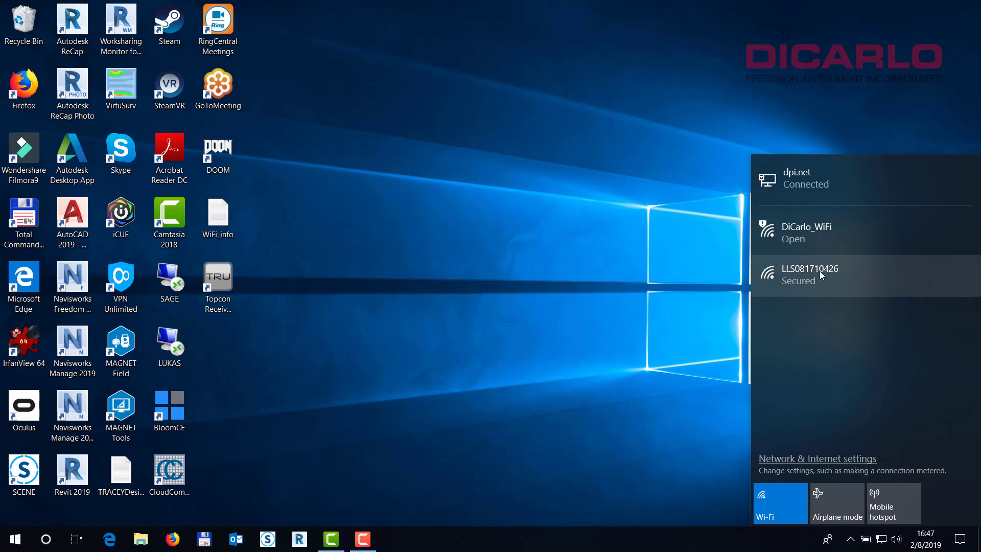
pyautogui.click(883, 540)
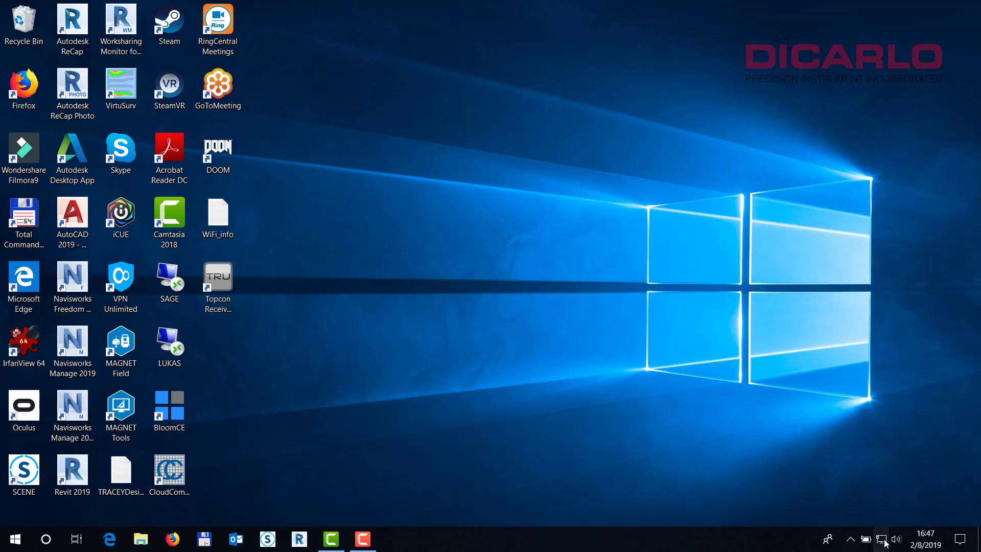
pyautogui.click(885, 538)
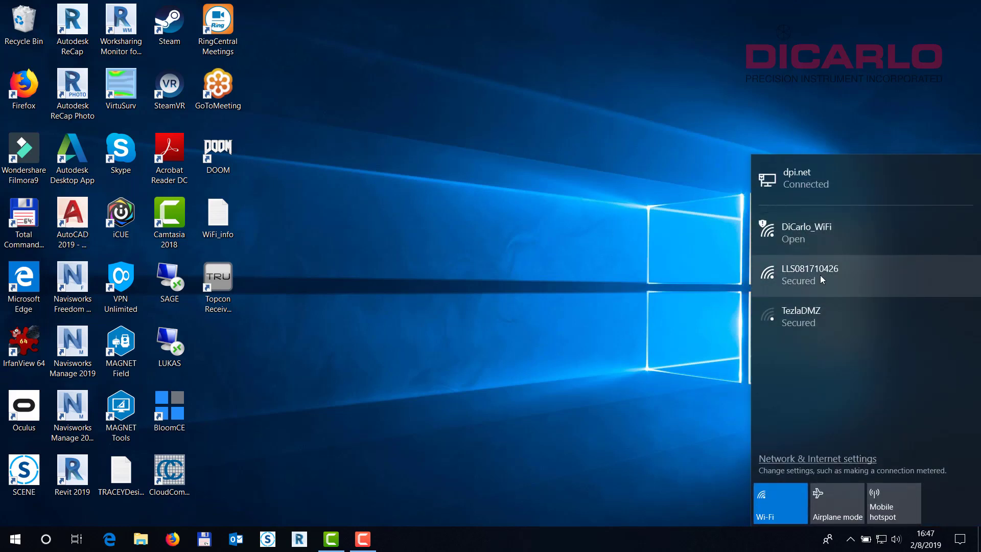
# Step: Connect to LLS081710426 with its security key, allow discovery, then dismiss the network list
pyautogui.click(820, 275)
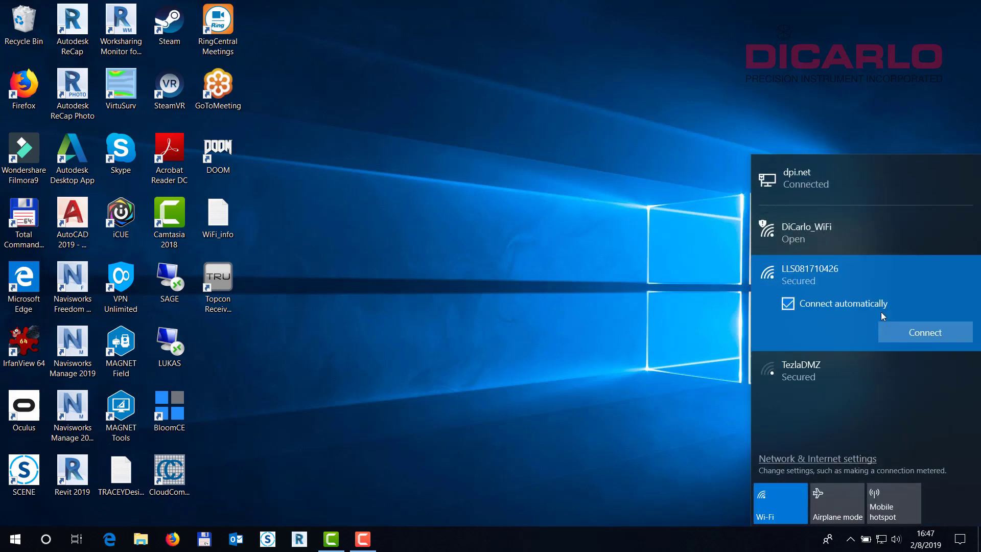
pyautogui.click(907, 332)
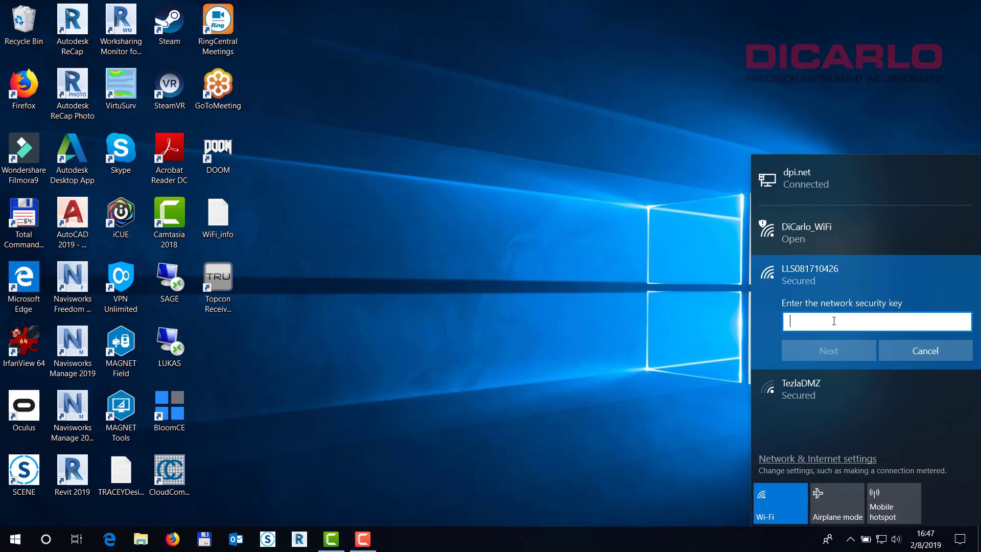
pyautogui.write('••••••••••')
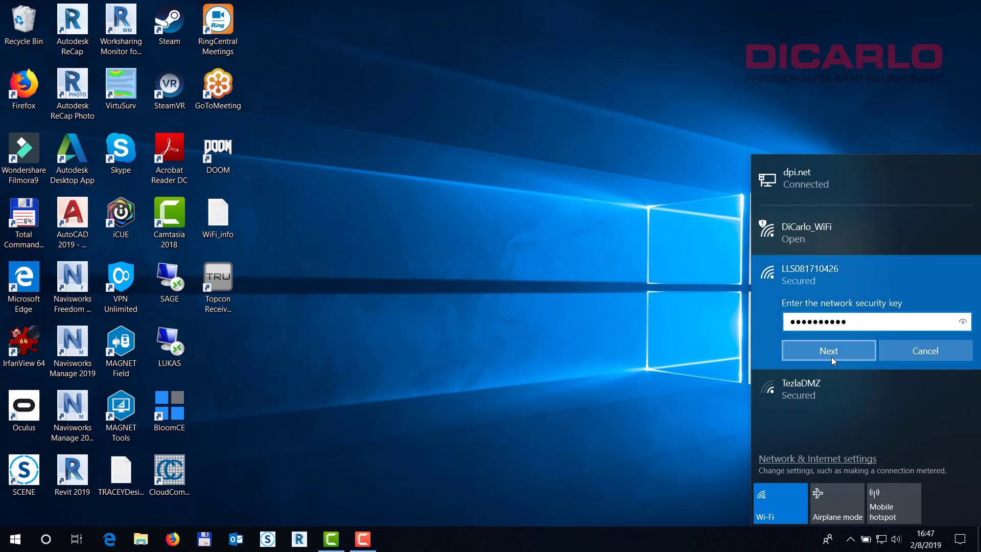
pyautogui.click(832, 357)
pyautogui.click(817, 389)
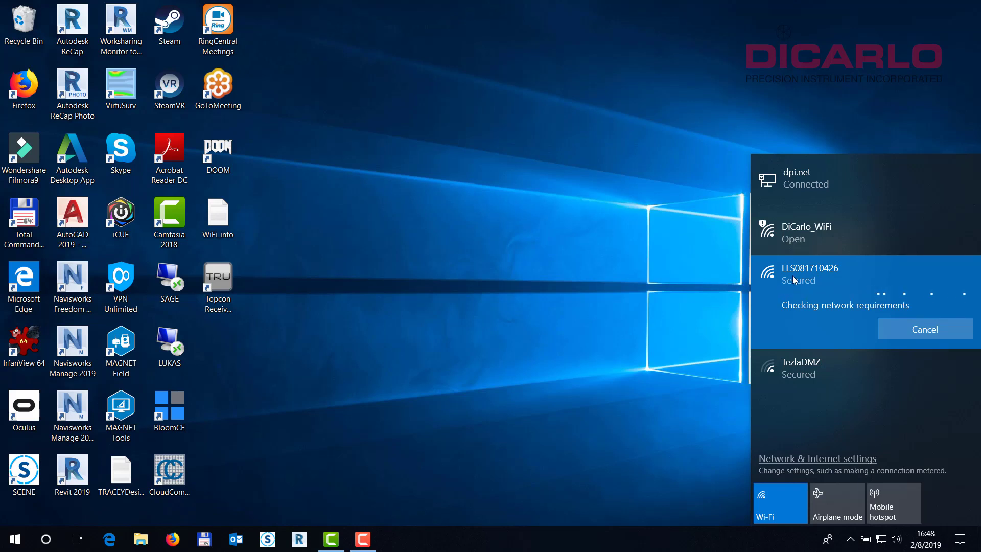
pyautogui.click(642, 277)
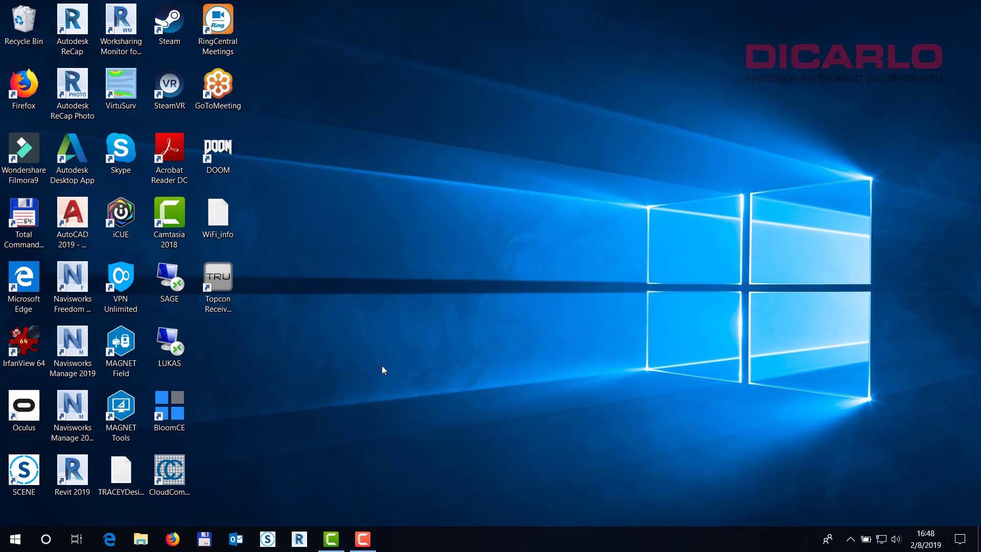
# Step: Launch SCENE, dismiss the trial notice, and keep Show Scanning Category enabled in General settings
pyautogui.click(267, 539)
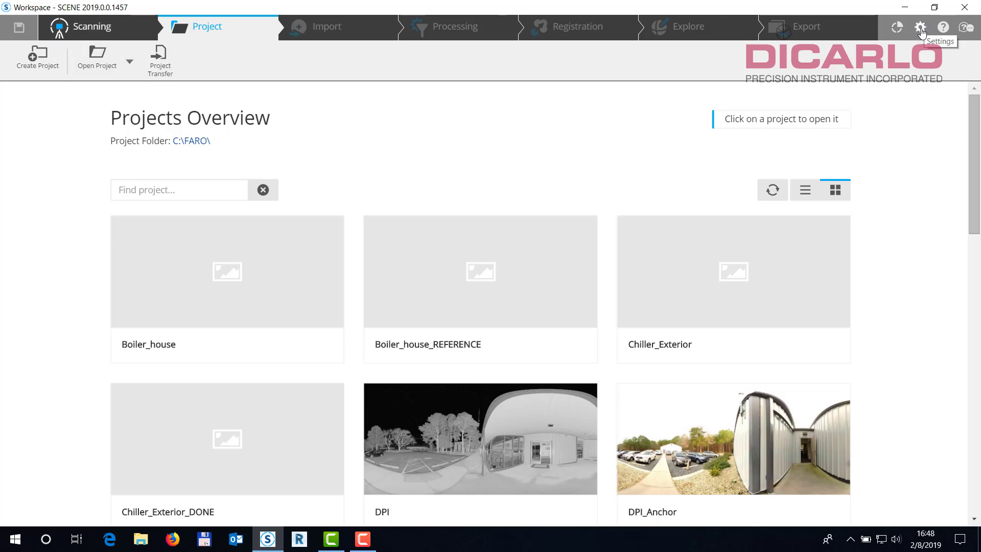
pyautogui.click(920, 27)
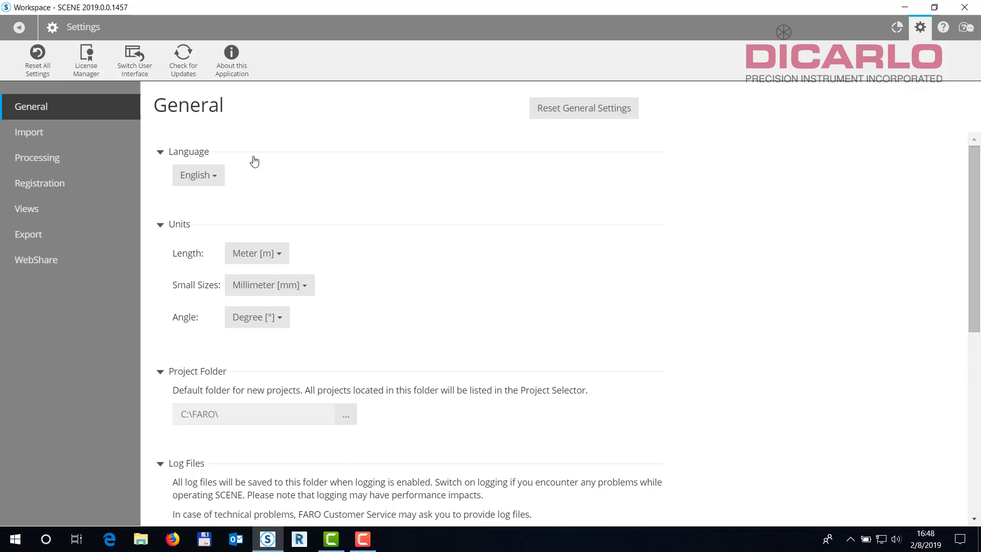
pyautogui.scroll(-5, 334, 162)
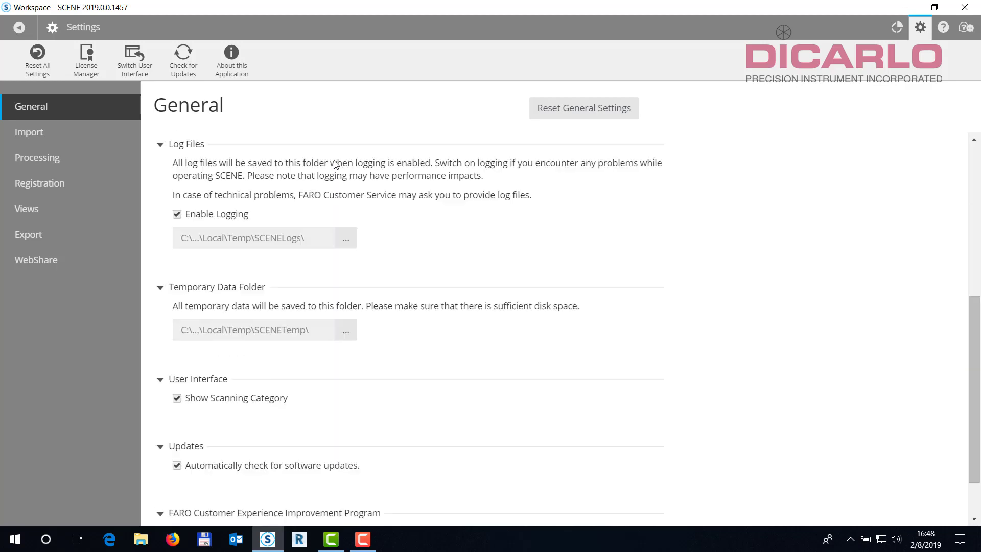
pyautogui.scroll(-1, 335, 162)
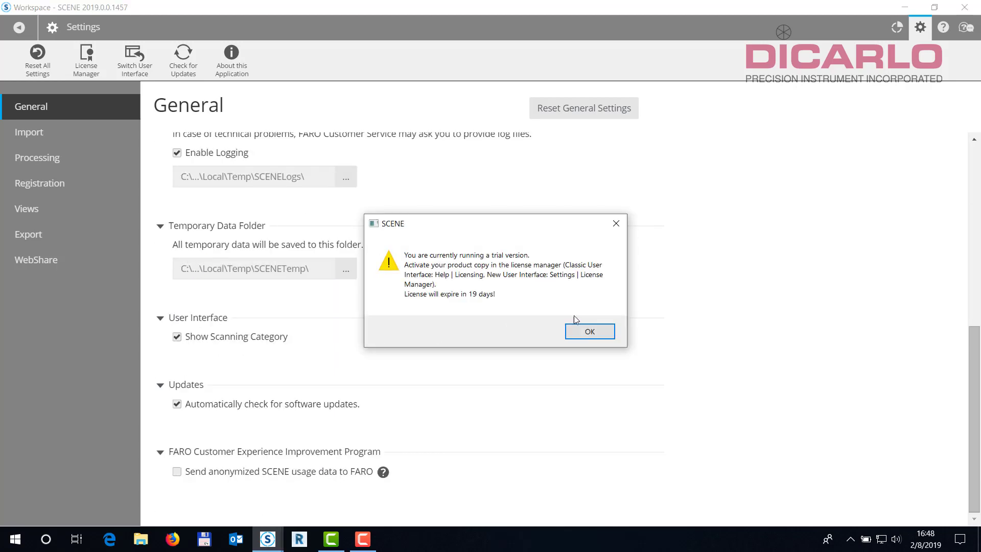
pyautogui.click(588, 332)
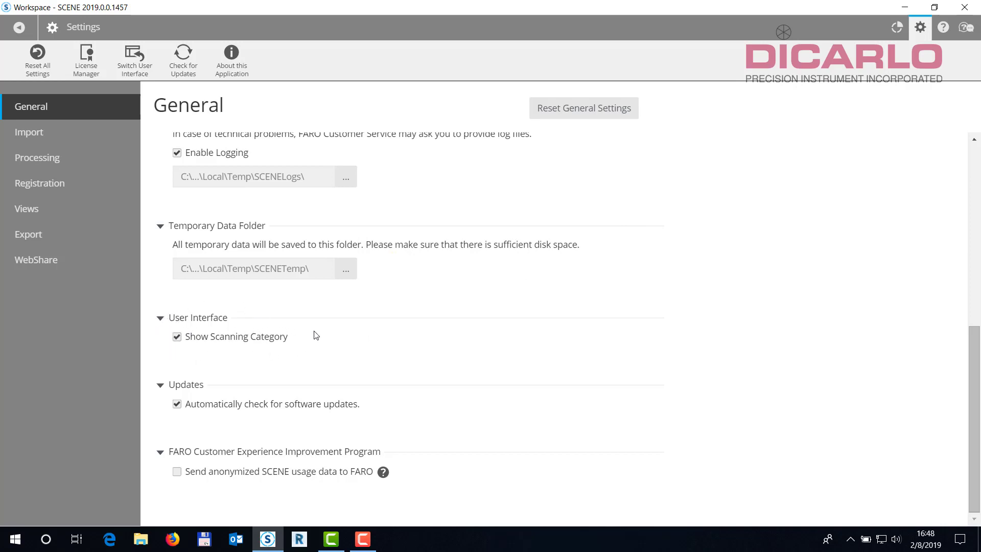
pyautogui.click(177, 338)
# Step: Return from settings to the Scanning workspace and start the On-Site Registration wizard
pyautogui.click(31, 29)
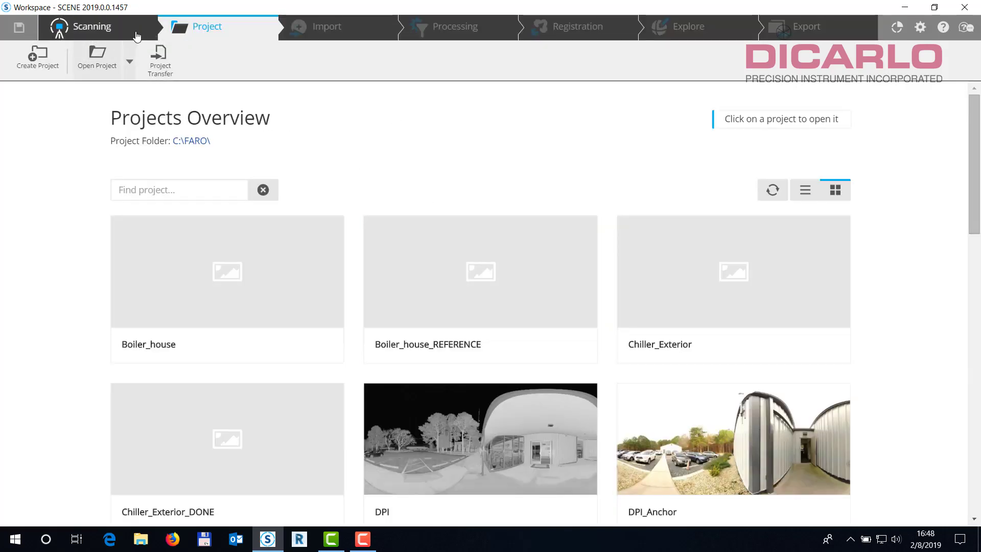
pyautogui.click(86, 32)
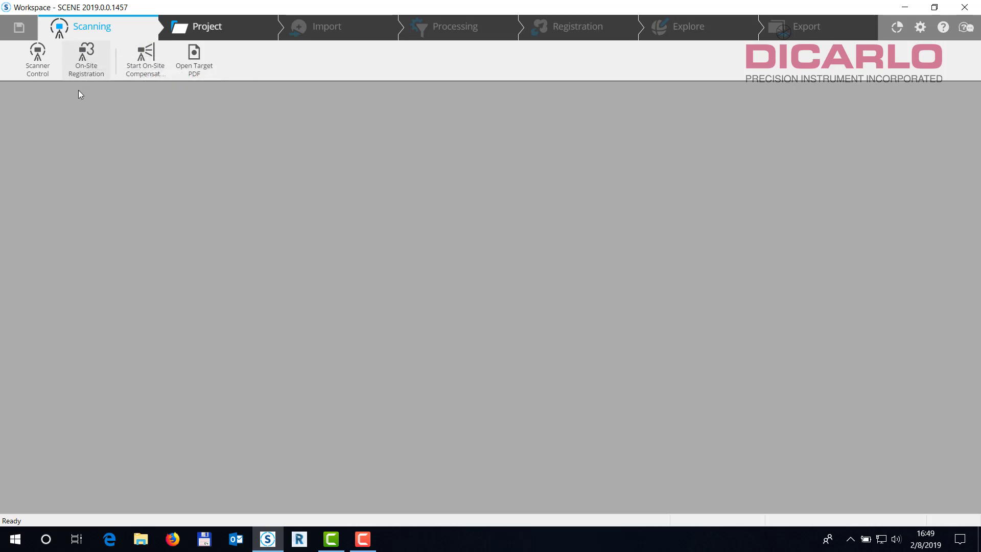
pyautogui.click(88, 57)
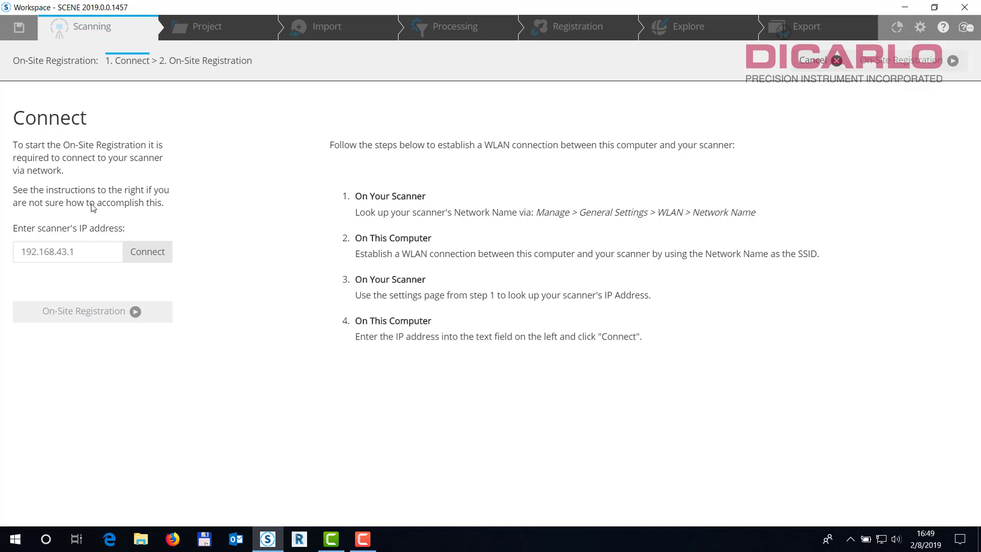
# Step: Replace the scanner IP address field contents with 192.168.43.1
pyautogui.moveTo(89, 253); pyautogui.dragTo(7, 253)
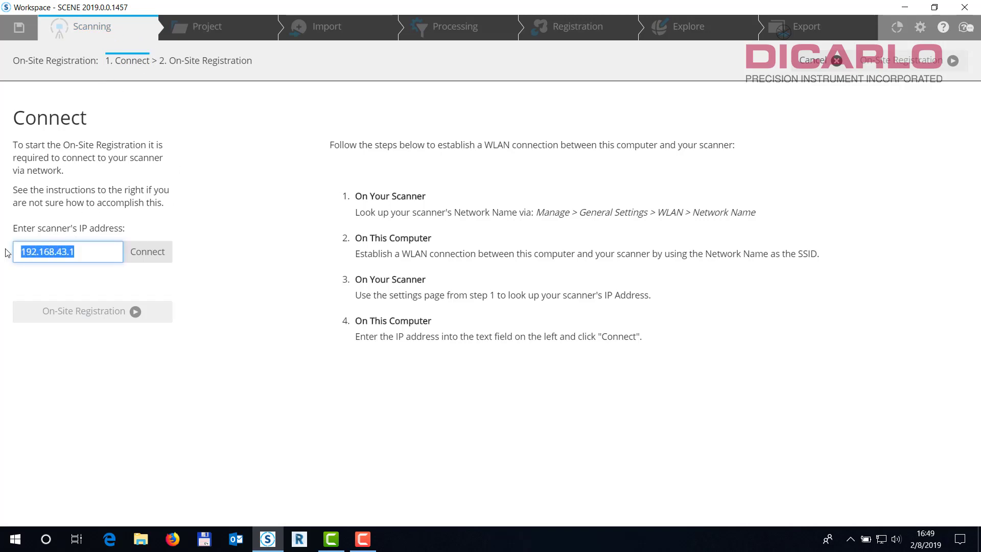
pyautogui.click(88, 250)
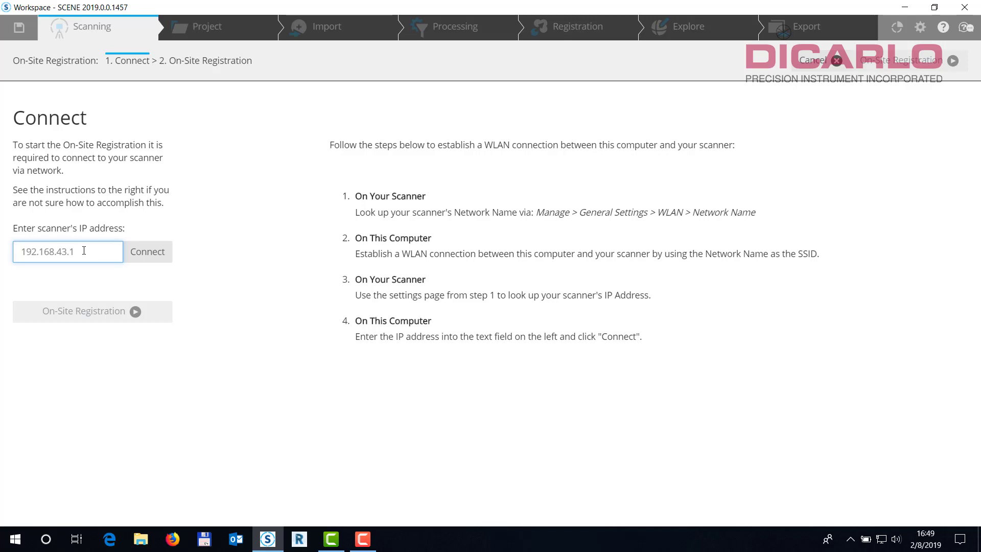
pyautogui.moveTo(67, 250); pyautogui.dragTo(4, 250)
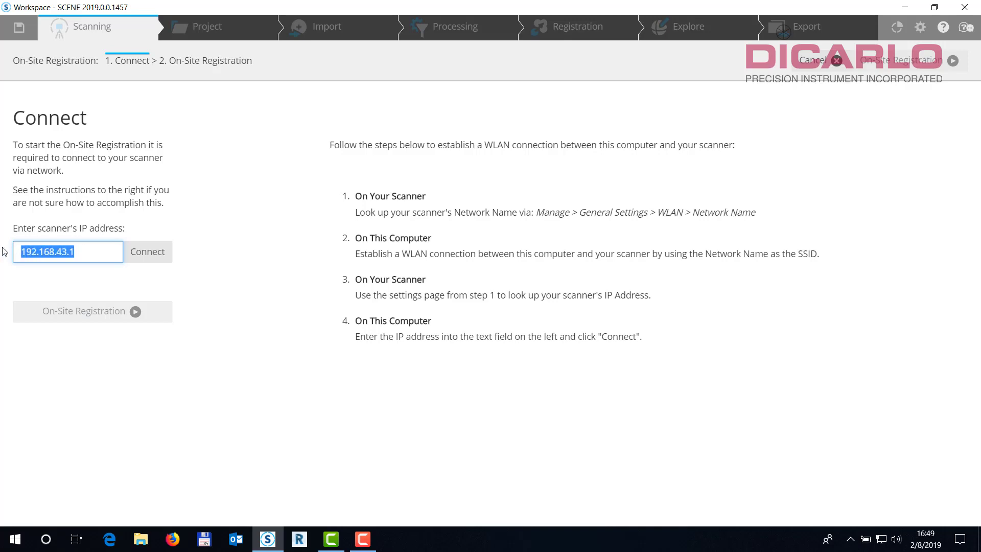
pyautogui.click(97, 252)
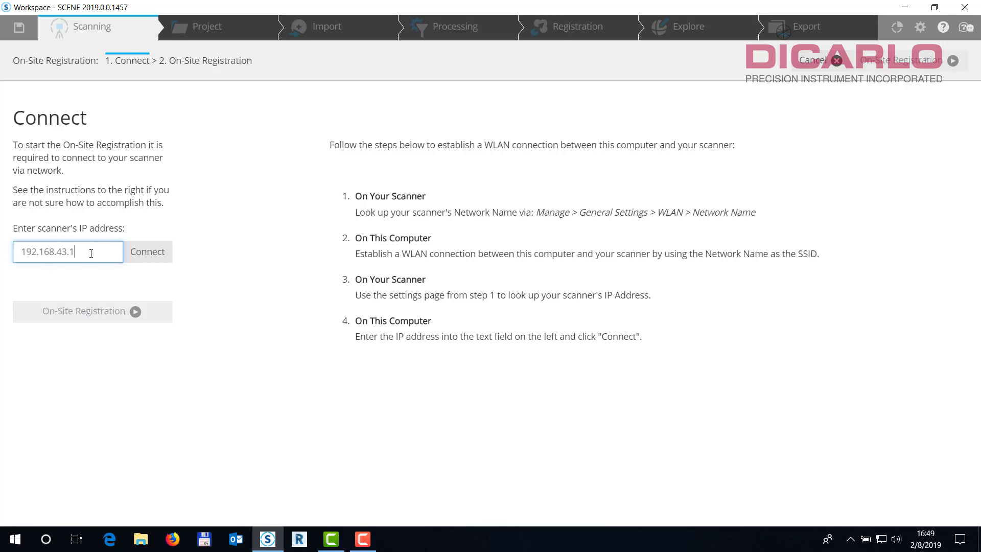
pyautogui.moveTo(91, 254); pyautogui.dragTo(1, 260)
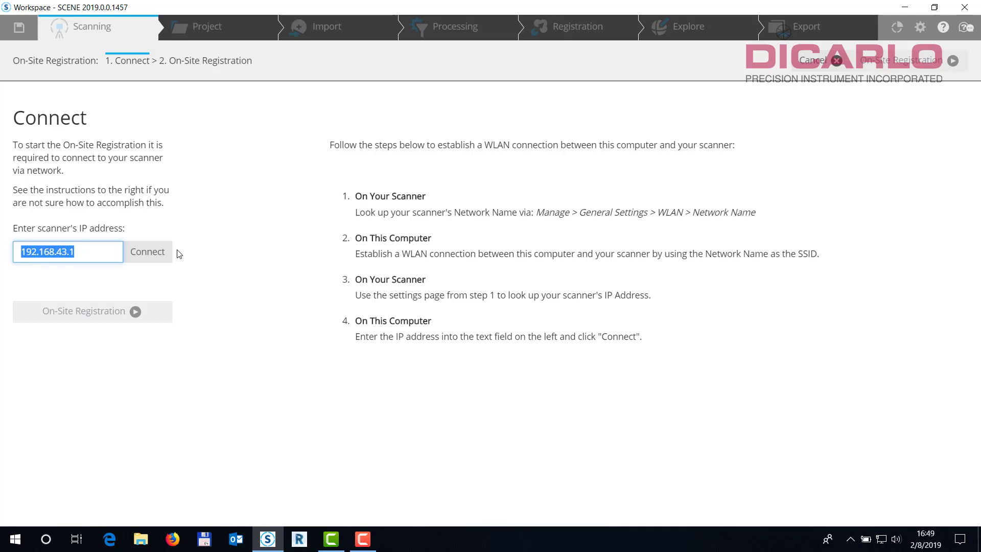
pyautogui.write('192')
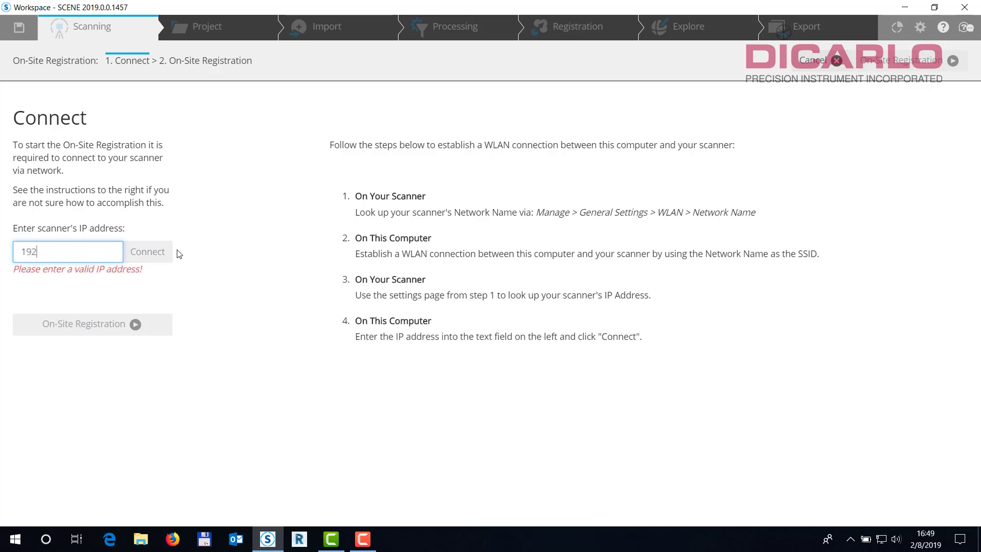
pyautogui.write('.168.43.1')
# Step: Connect to the scanner at 192.168.43.1, checking the Wi-Fi list while it is detected
pyautogui.click(157, 258)
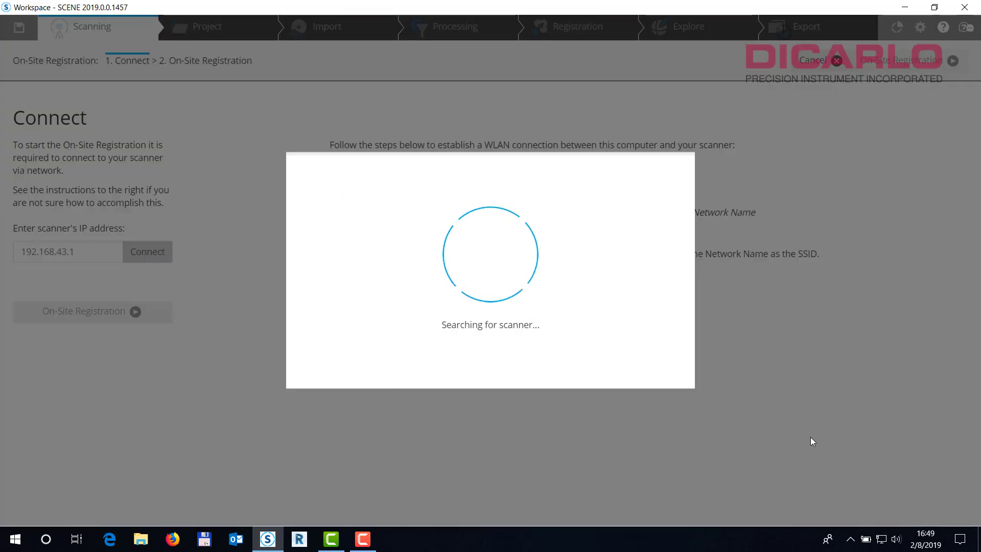
pyautogui.click(881, 539)
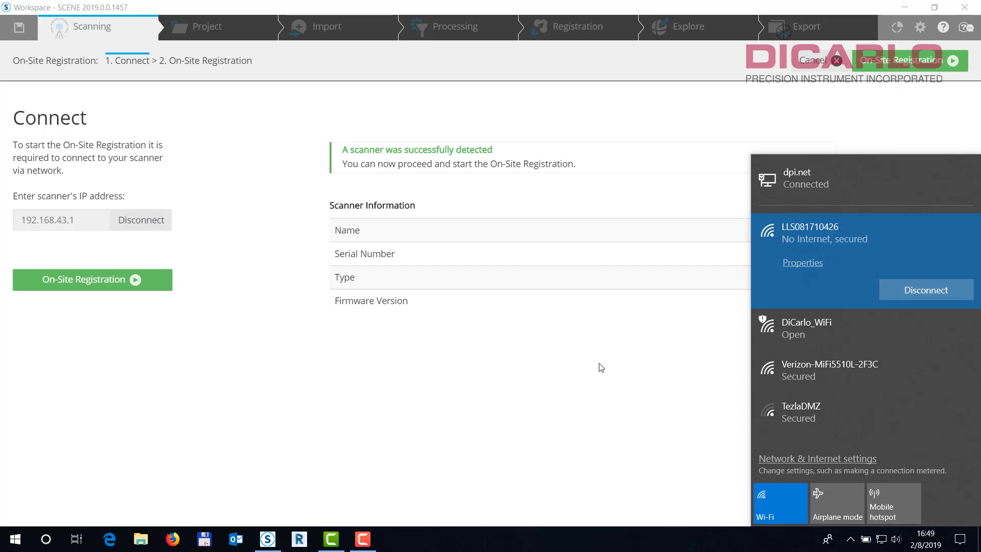
pyautogui.click(893, 530)
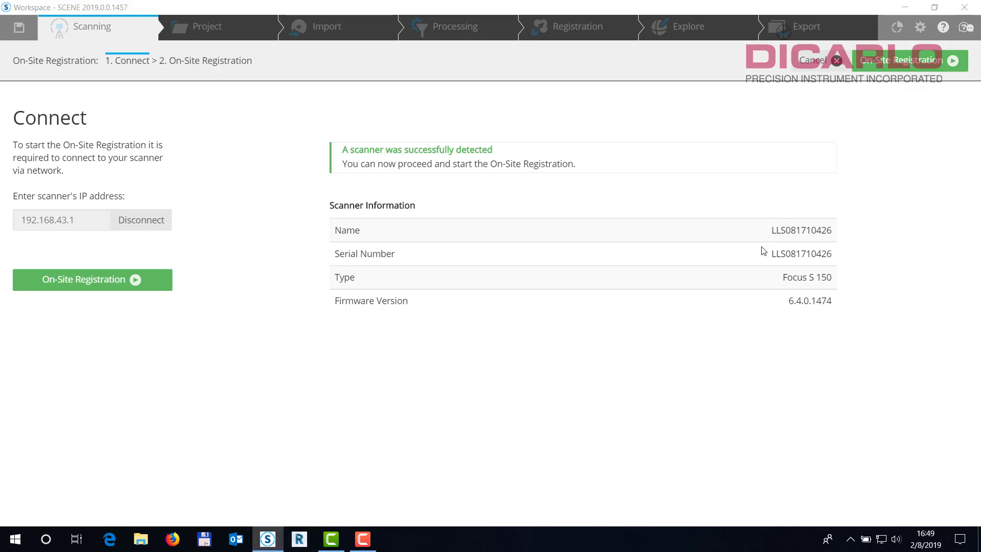
# Step: Advance to On-Site Registration, switch it on under the scanner's Manage menu, and go back
pyautogui.click(933, 52)
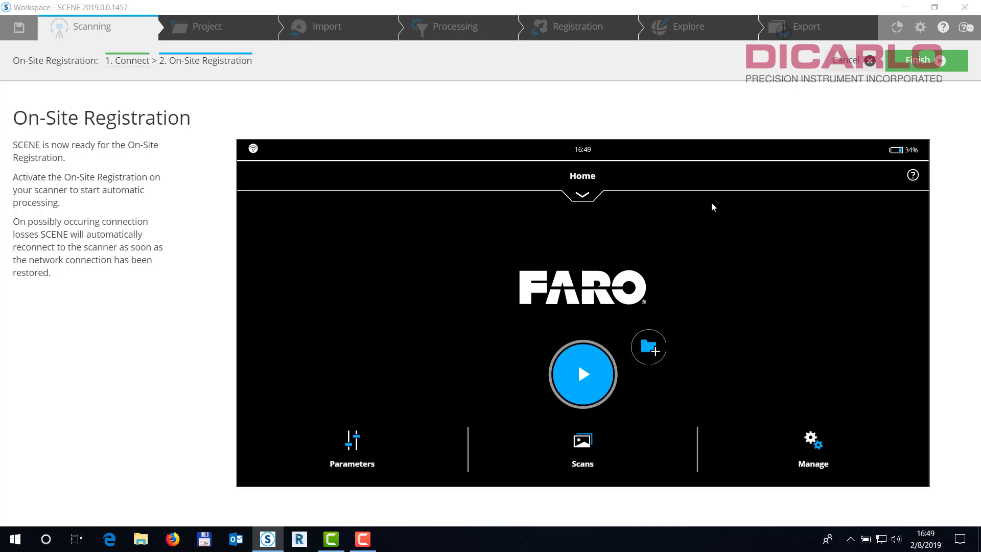
pyautogui.click(806, 439)
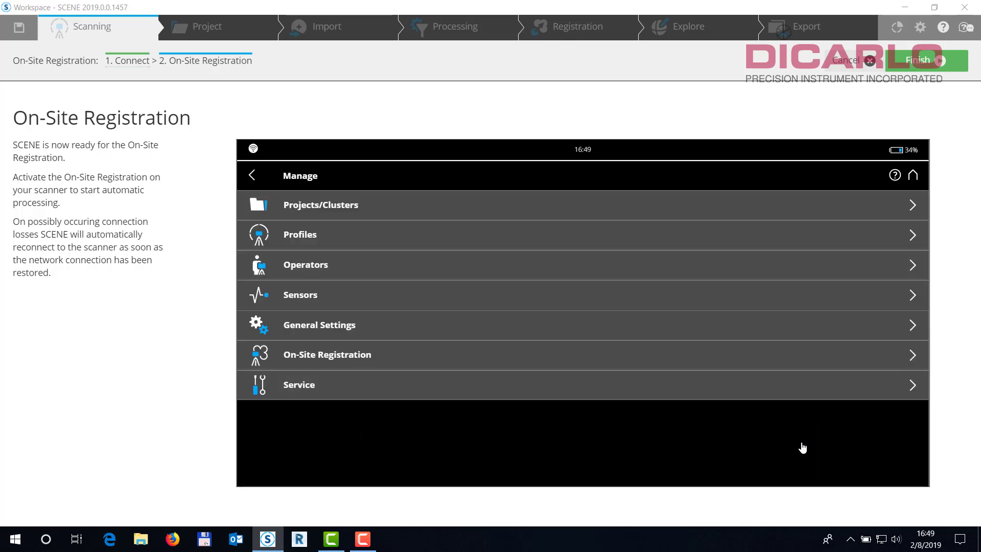
pyautogui.click(442, 364)
pyautogui.click(841, 216)
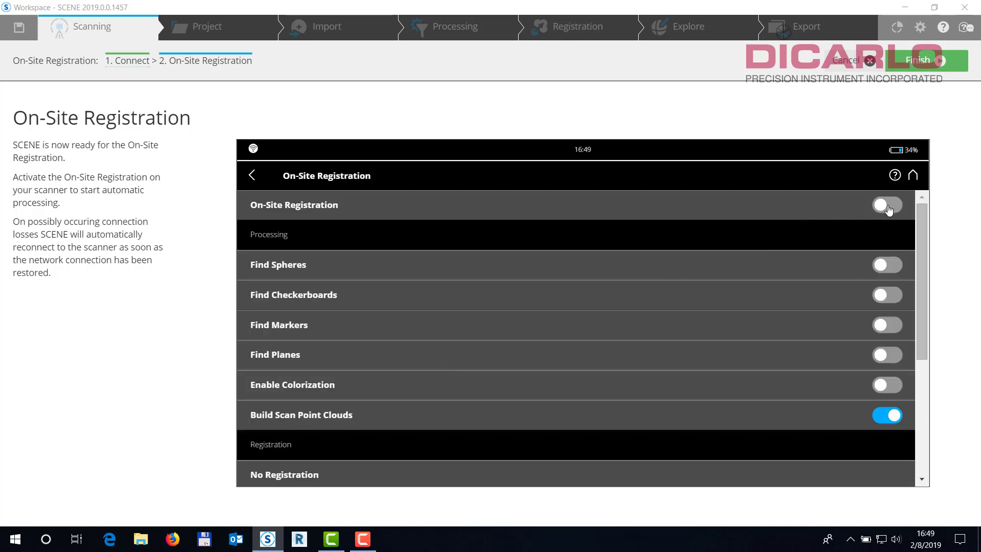
pyautogui.scroll(-3, 739, 267)
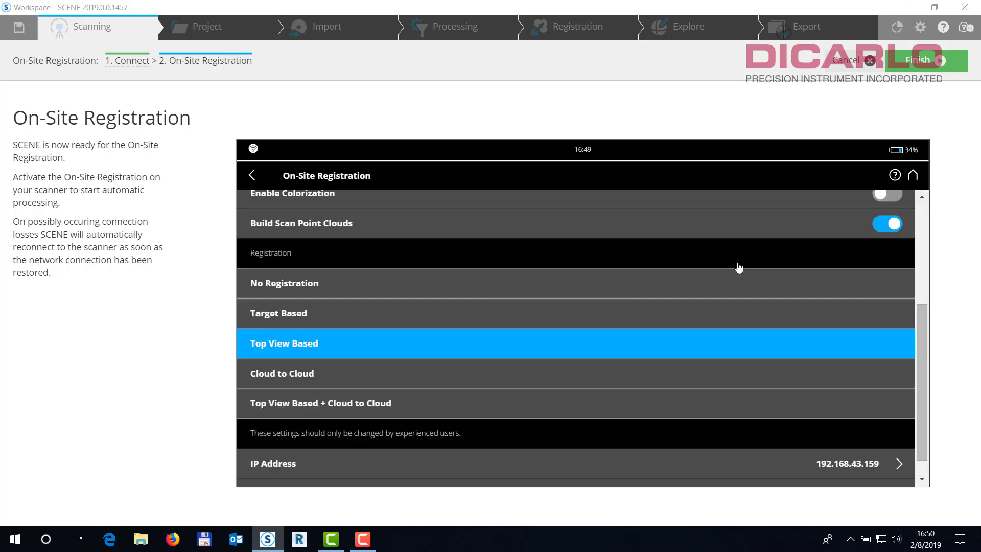
pyautogui.scroll(5, 524, 292)
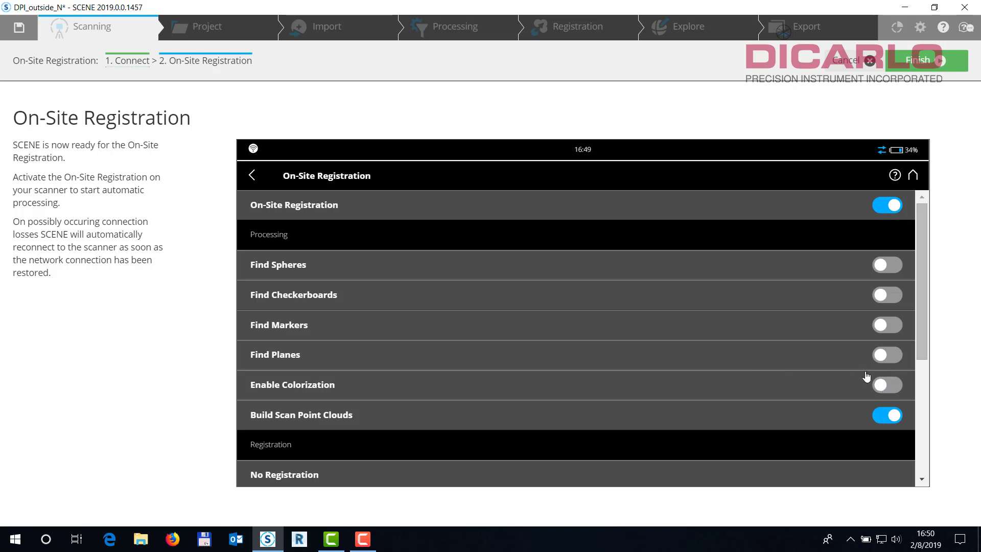
pyautogui.scroll(-4, 784, 377)
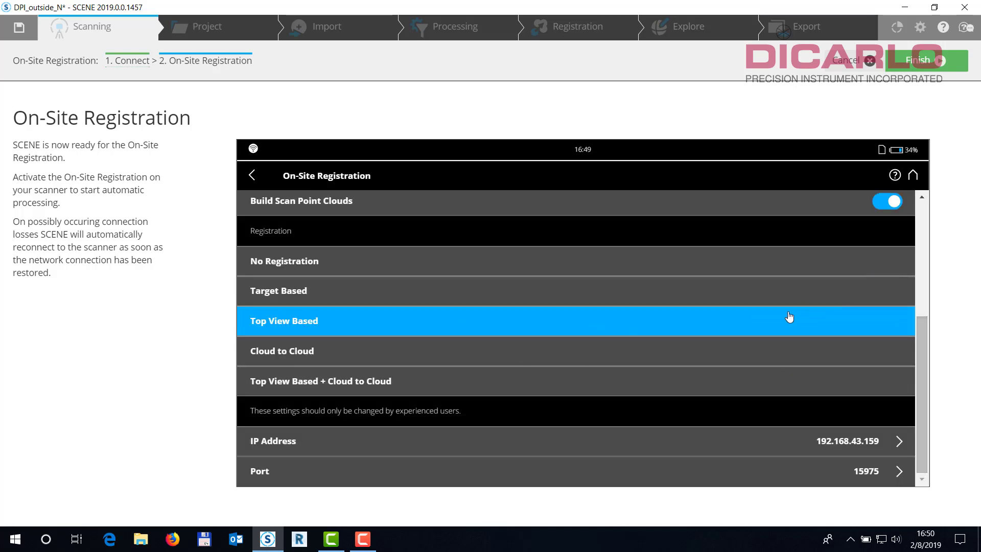
pyautogui.scroll(5, 790, 317)
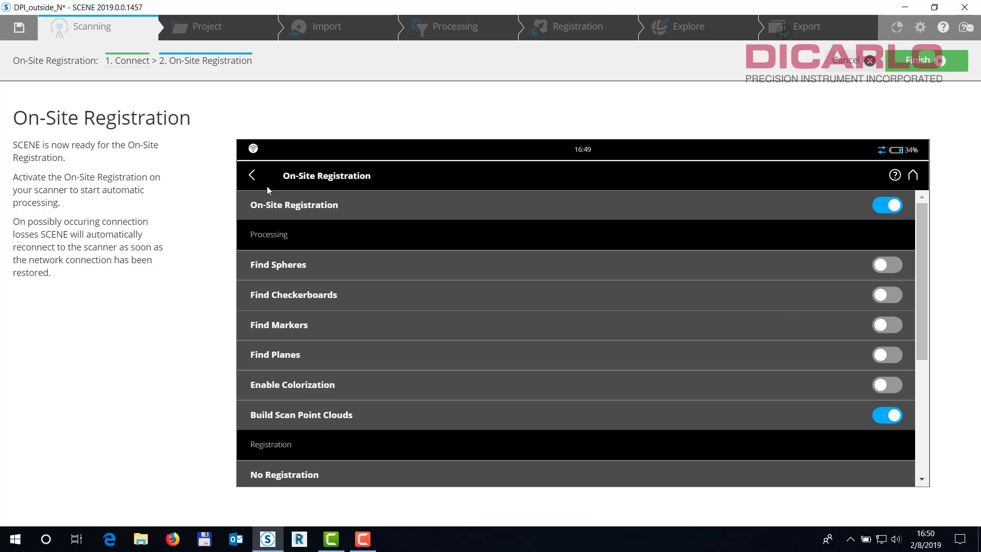
pyautogui.click(252, 175)
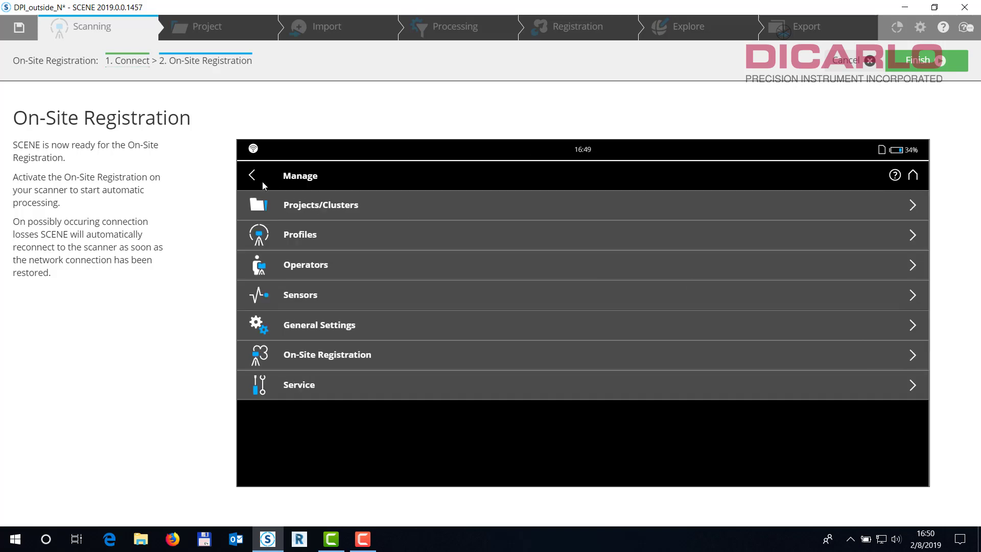
# Step: Add a new cluster named On-Site from the scanner's home screen
pyautogui.click(252, 175)
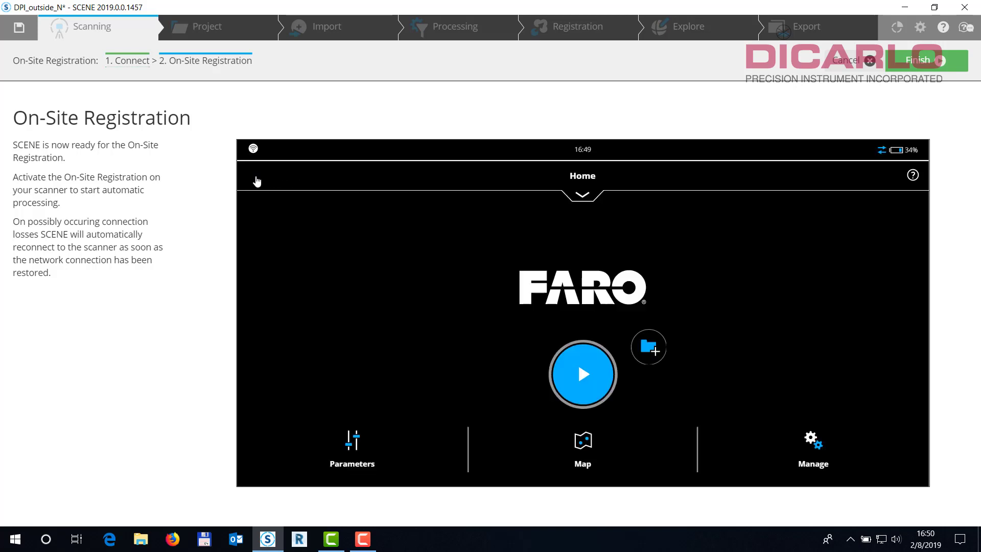
pyautogui.click(649, 347)
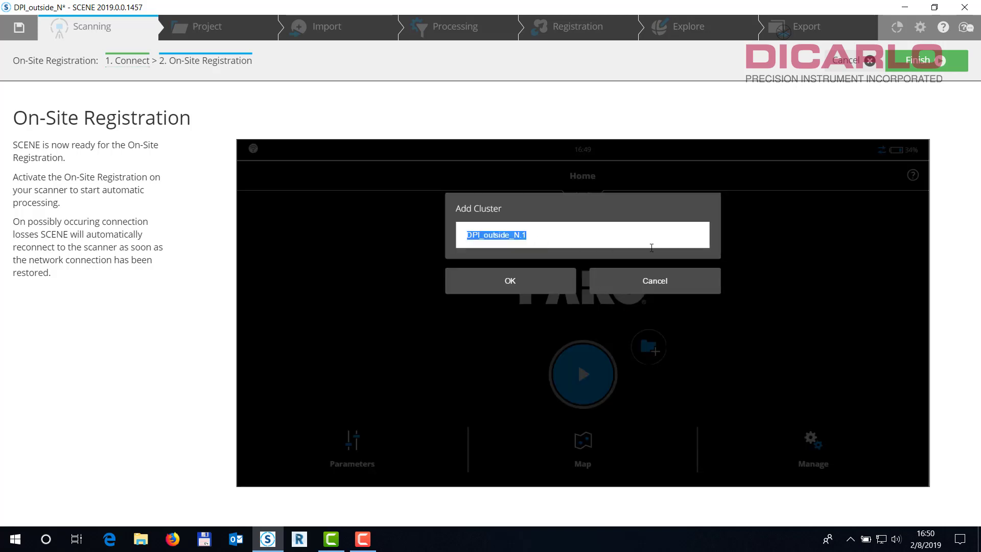
pyautogui.write('On-Site')
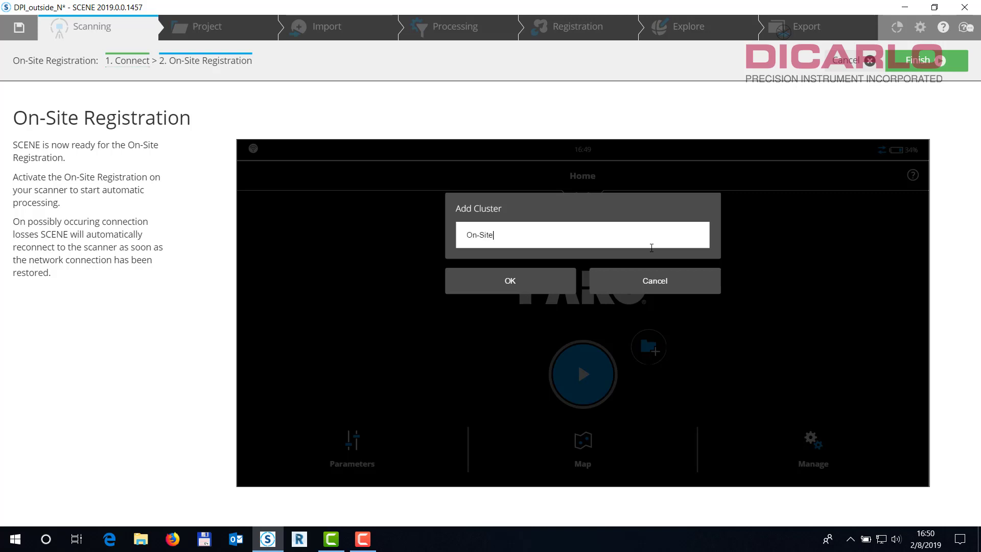
pyautogui.press('Return')
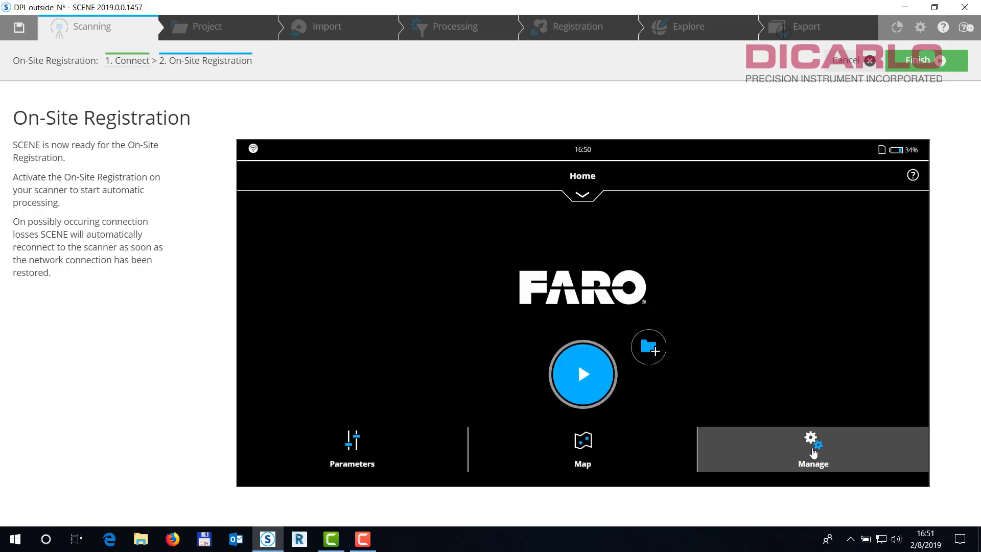
# Step: In the On-Site cluster details, set File Base Name On-Site_Scan_ and Initial Scan No. 1
pyautogui.click(812, 451)
pyautogui.click(462, 205)
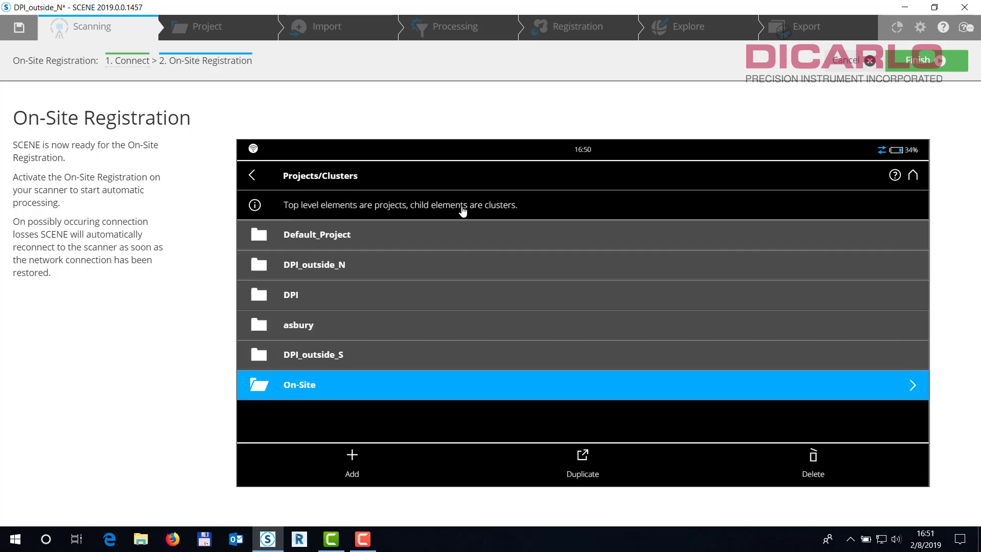
pyautogui.click(336, 391)
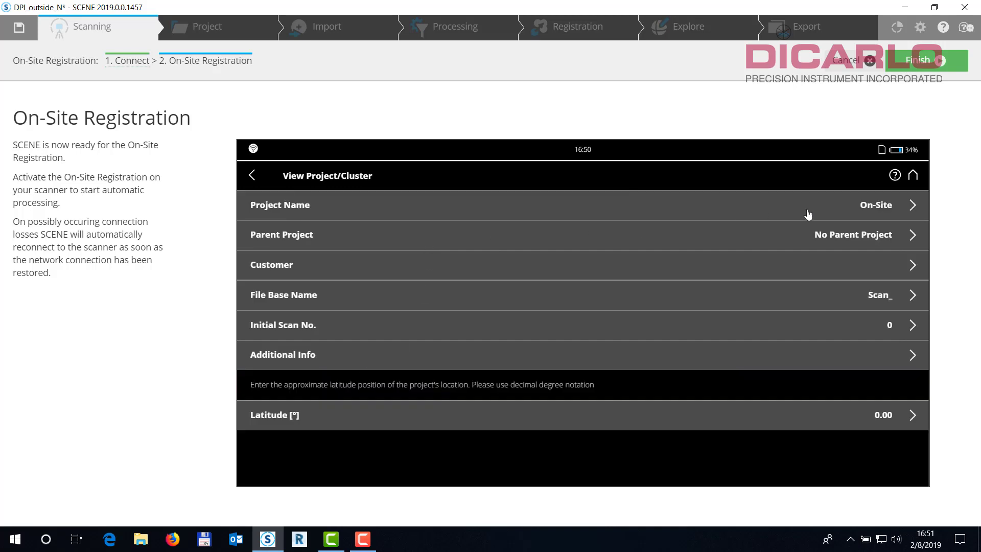
pyautogui.click(879, 299)
pyautogui.click(488, 235)
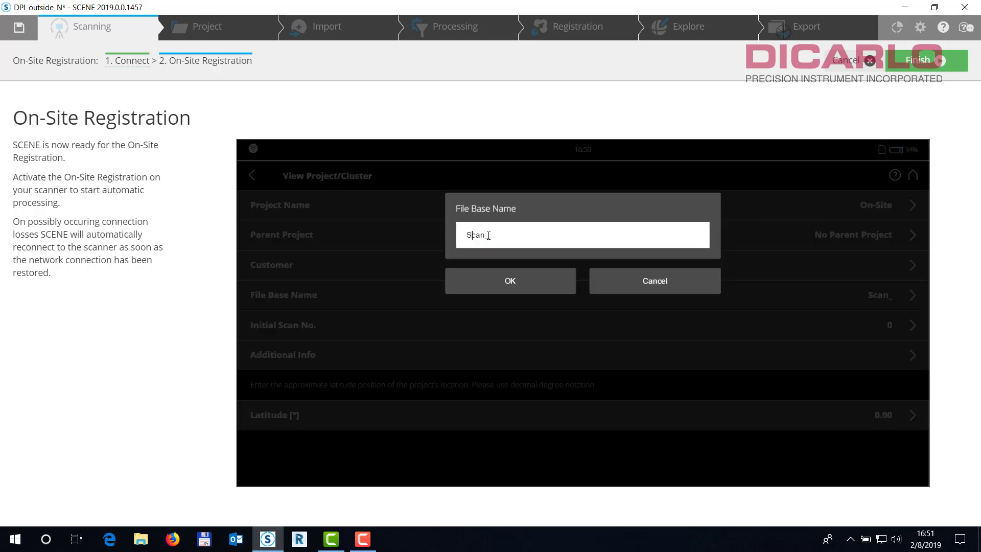
pyautogui.write('On-Site_')
pyautogui.click(508, 296)
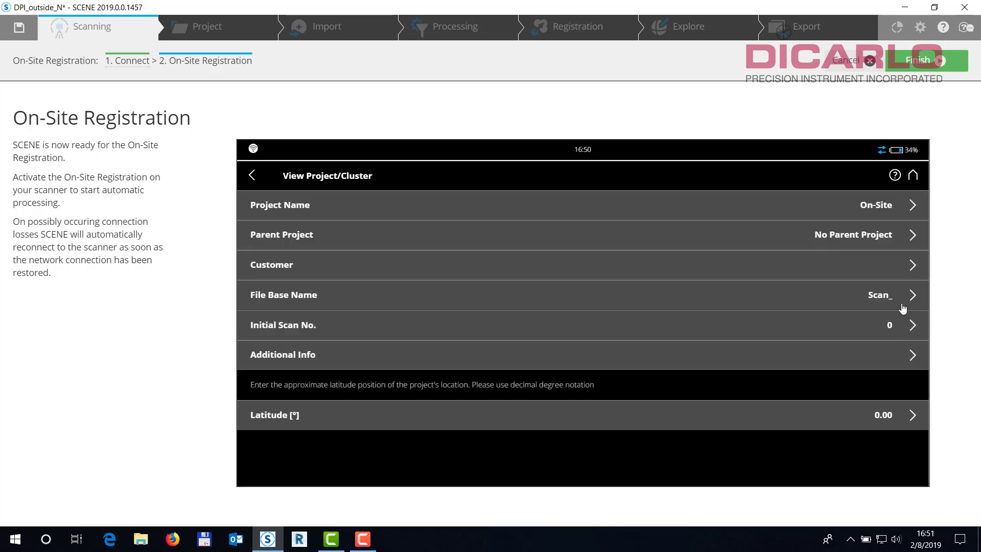
pyautogui.click(867, 333)
pyautogui.write('1')
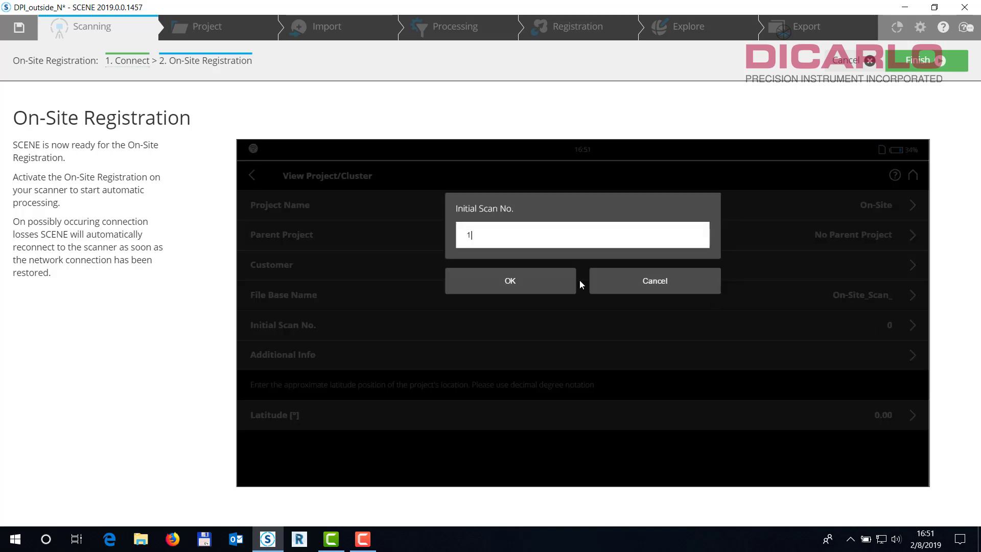
pyautogui.click(536, 282)
# Step: Select the Indoor ...10m scan profile in Parameters, then expand the Home status summary
pyautogui.click(914, 178)
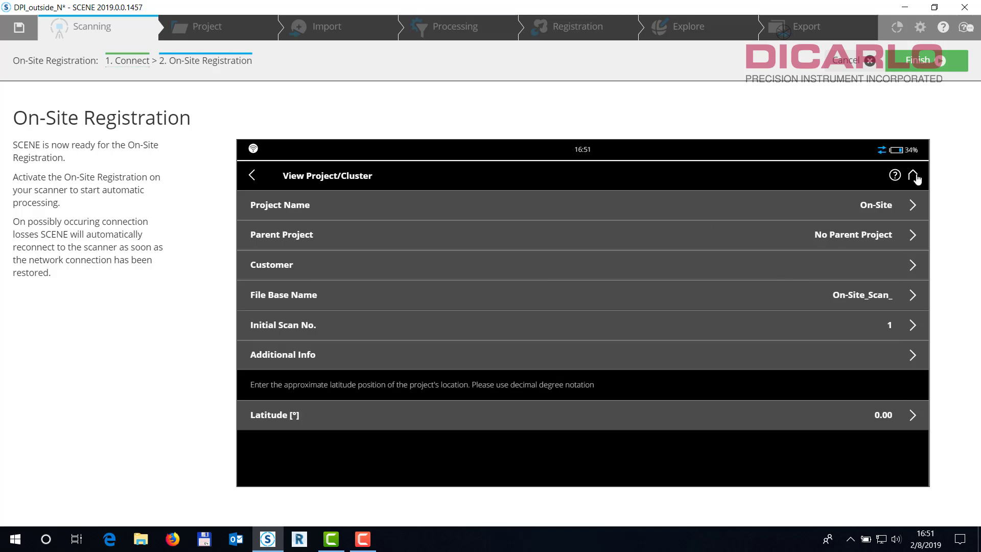
pyautogui.click(350, 464)
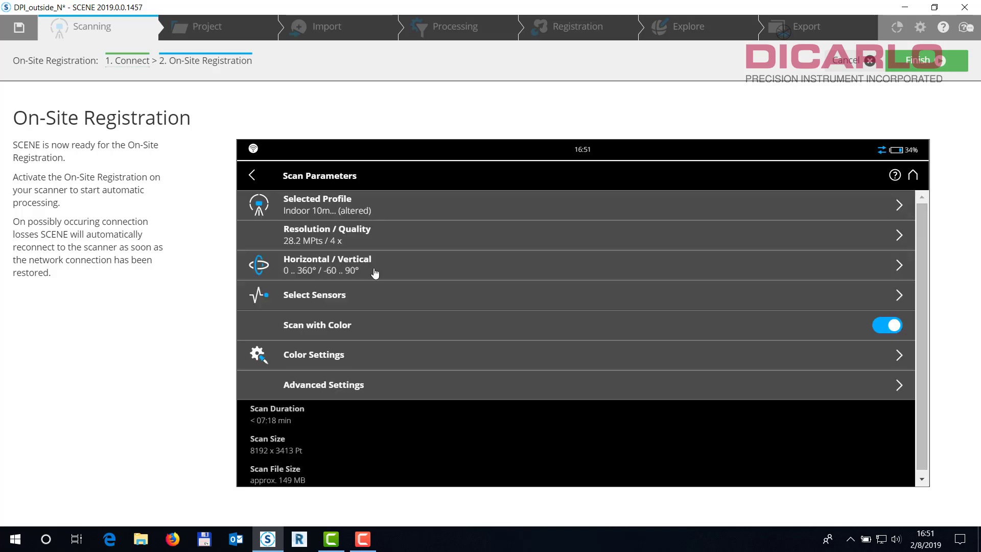
pyautogui.click(341, 206)
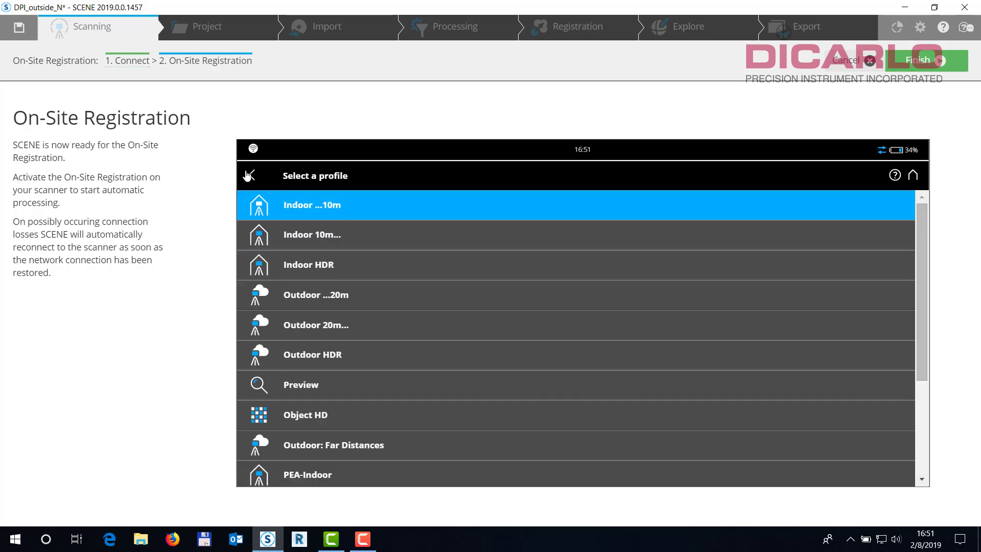
pyautogui.click(252, 175)
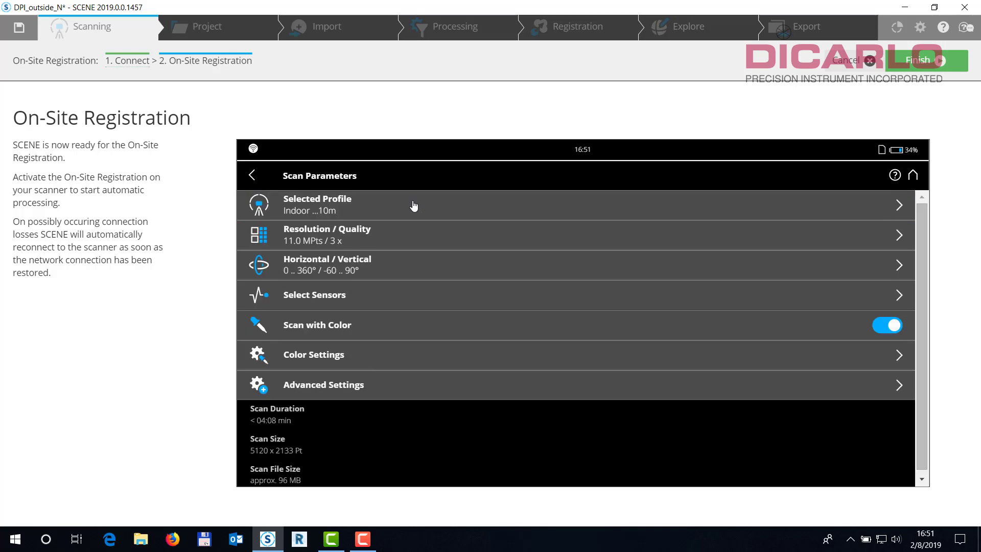
pyautogui.click(913, 175)
pyautogui.click(585, 196)
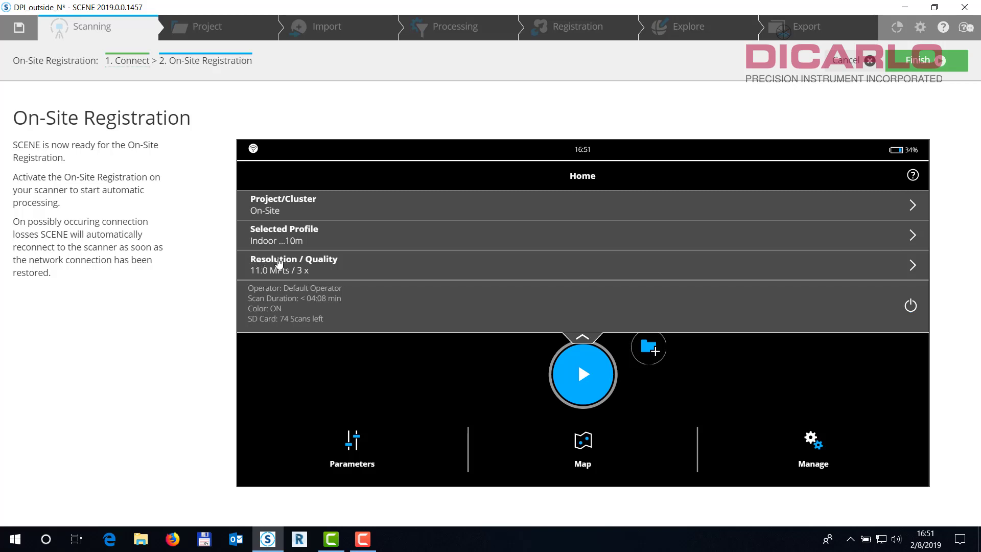
# Step: Collapse the status panel, leaving the Home screen at 11.0 MPts / 3x with 74 scans left
pyautogui.click(585, 337)
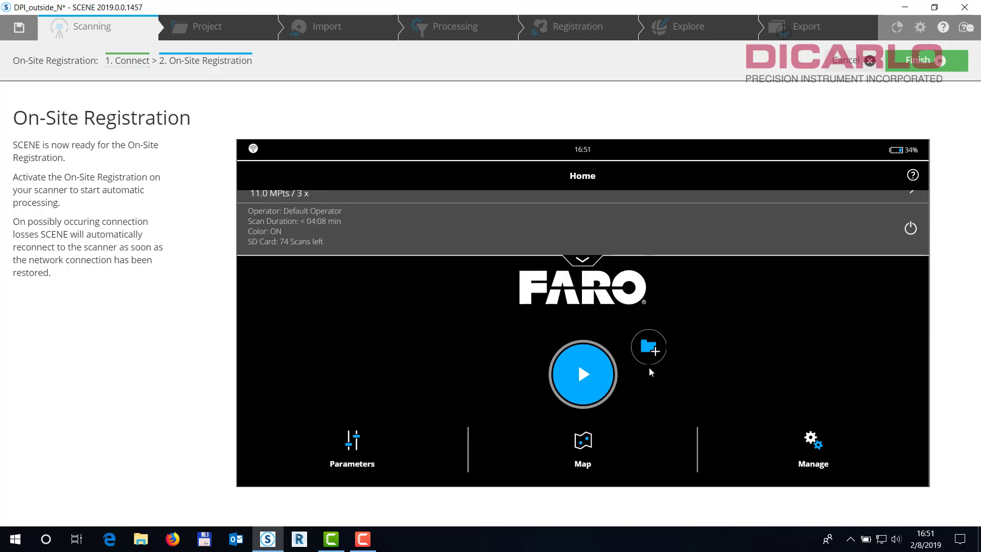